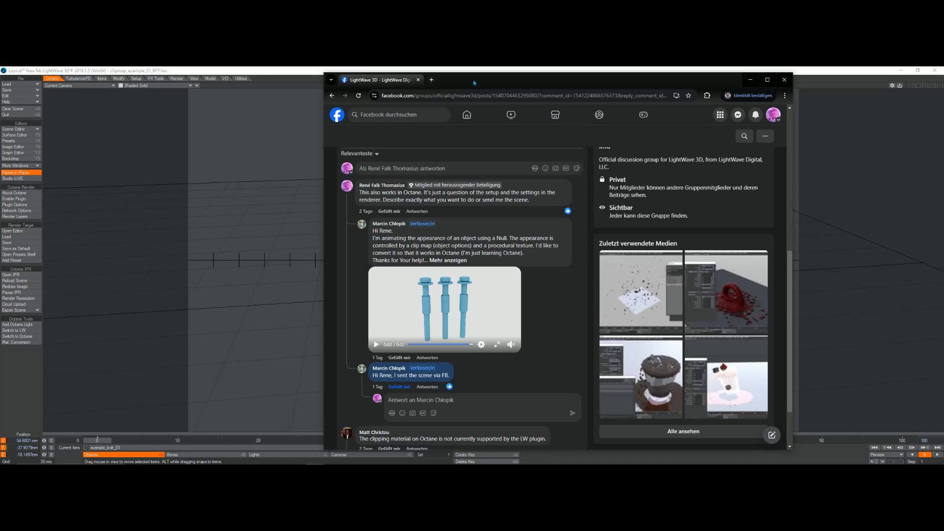
Open the Octane IPR preview, place it beside the bolts, and scrub the timeline to about frame 38
left_click_drag(474, 83, 943, 92)
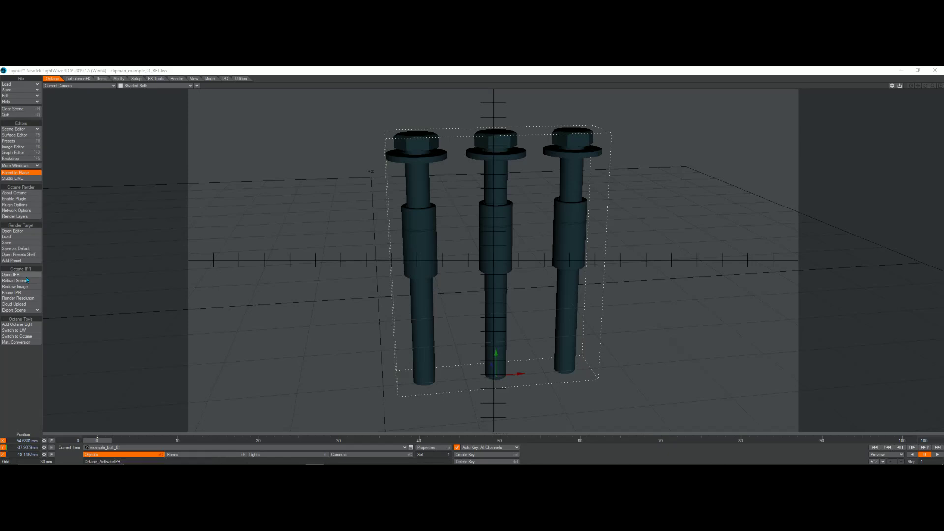
left_click(11, 274)
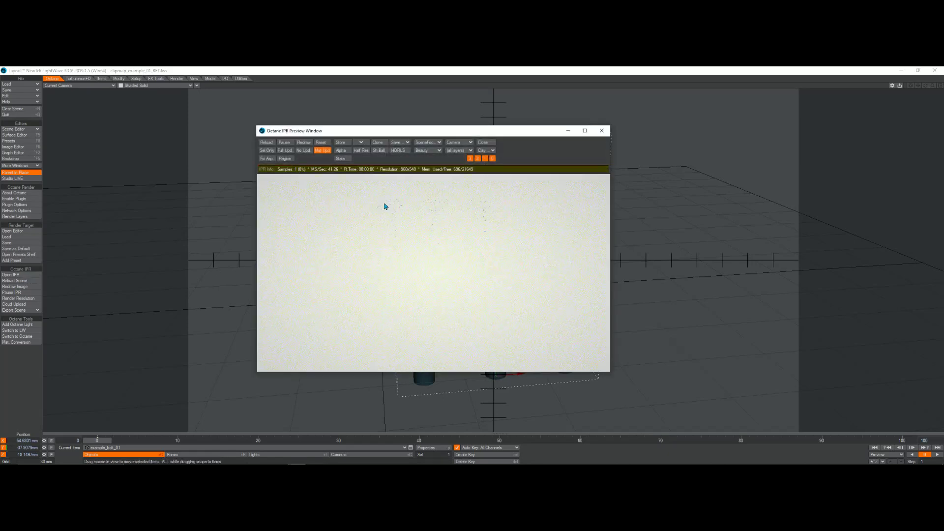
left_click_drag(352, 134, 159, 123)
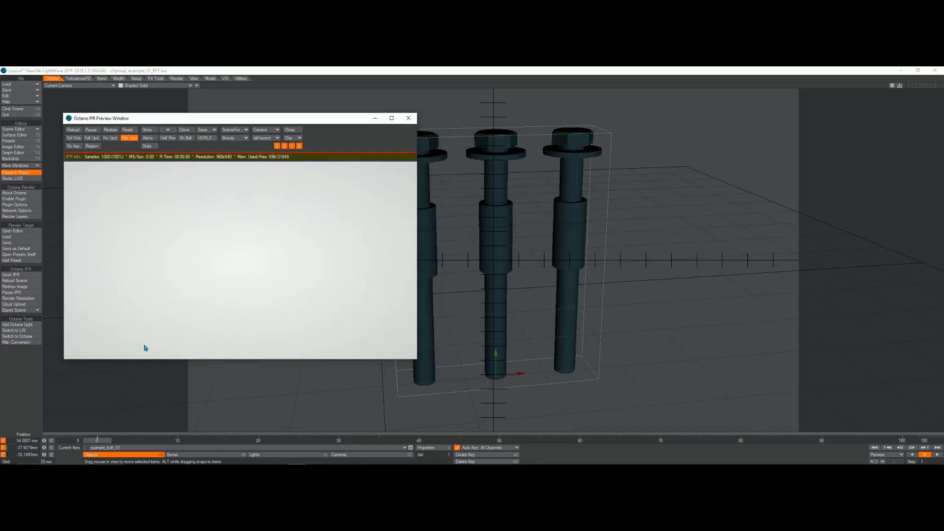
left_click(98, 441)
left_click_drag(98, 440, 404, 440)
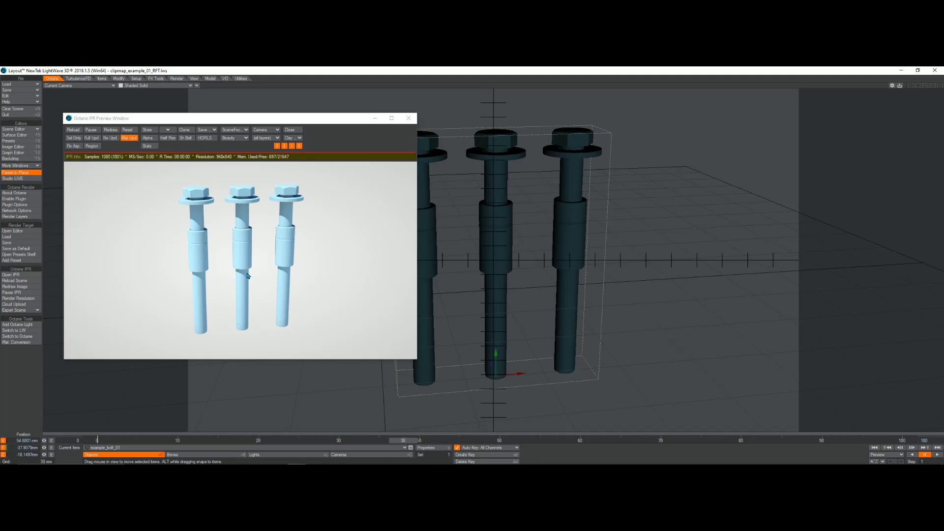
Open the node graph of the bolt object's Default surface and position its window to show the whole network
left_click(29, 139)
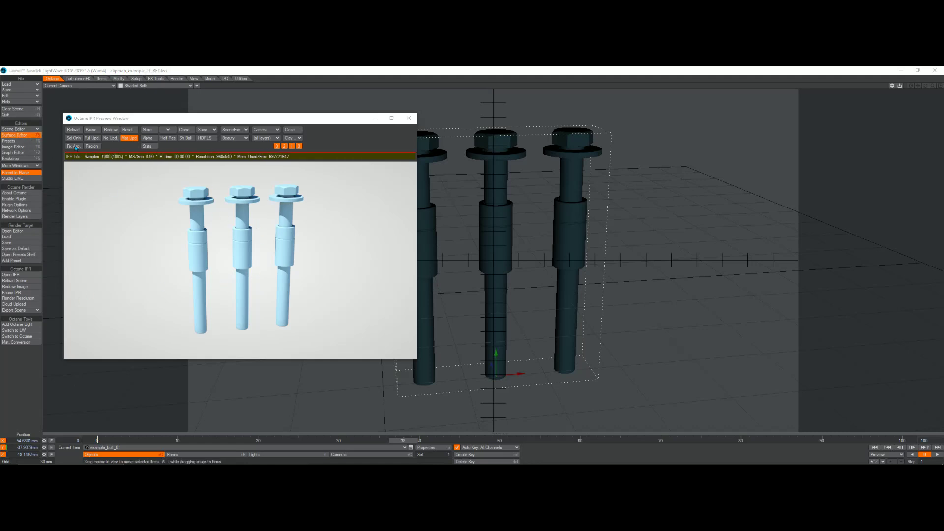
left_click_drag(943, 148, 491, 133)
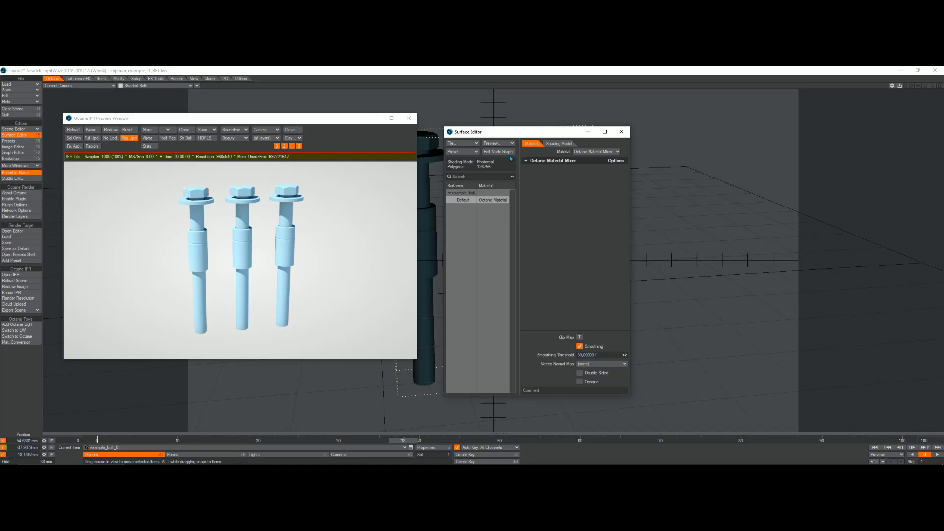
left_click(504, 153)
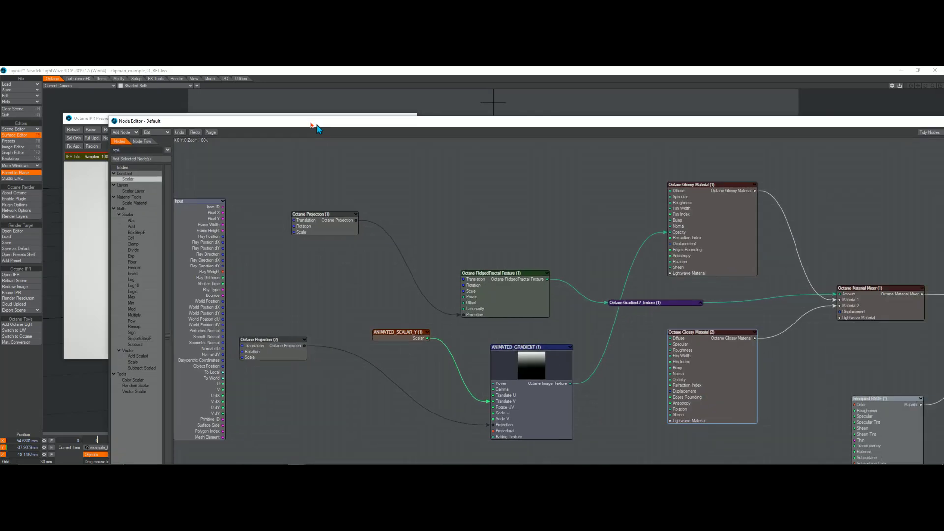
left_click_drag(317, 124, 219, 74)
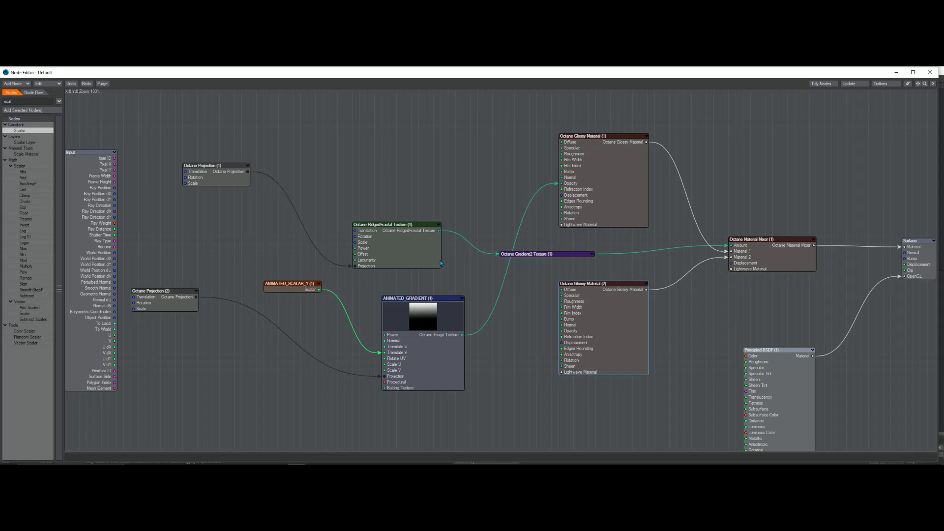
Examine the mapping, coordinate space and scale settings of the Octane Projection (1) node
double_click(227, 182)
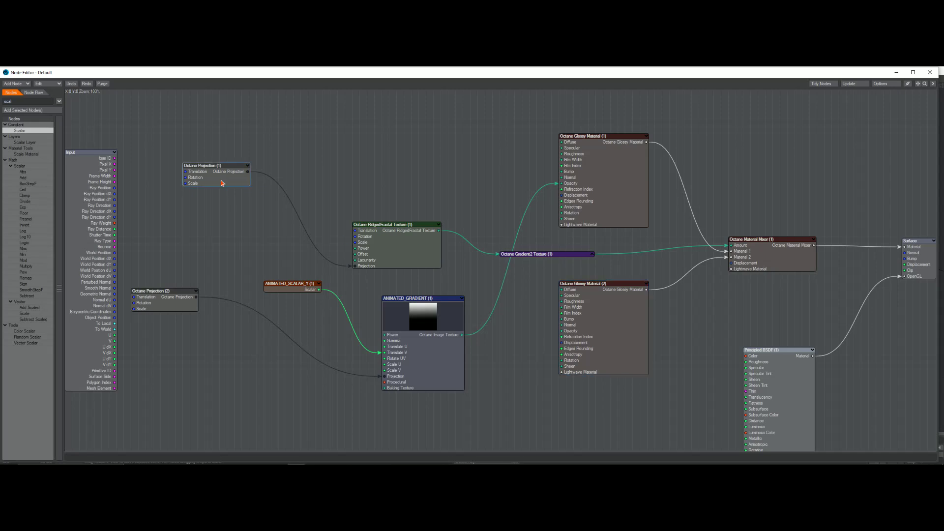
left_click_drag(678, 145, 316, 132)
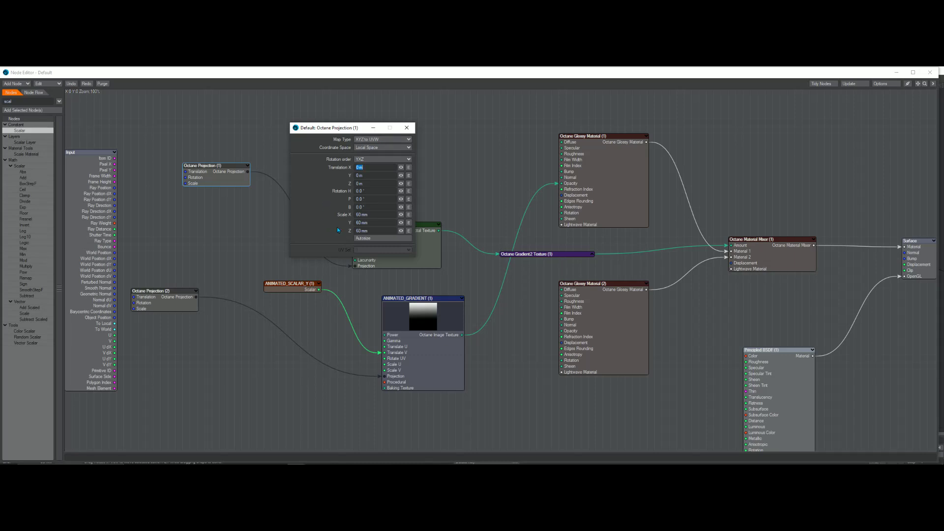
left_click(407, 127)
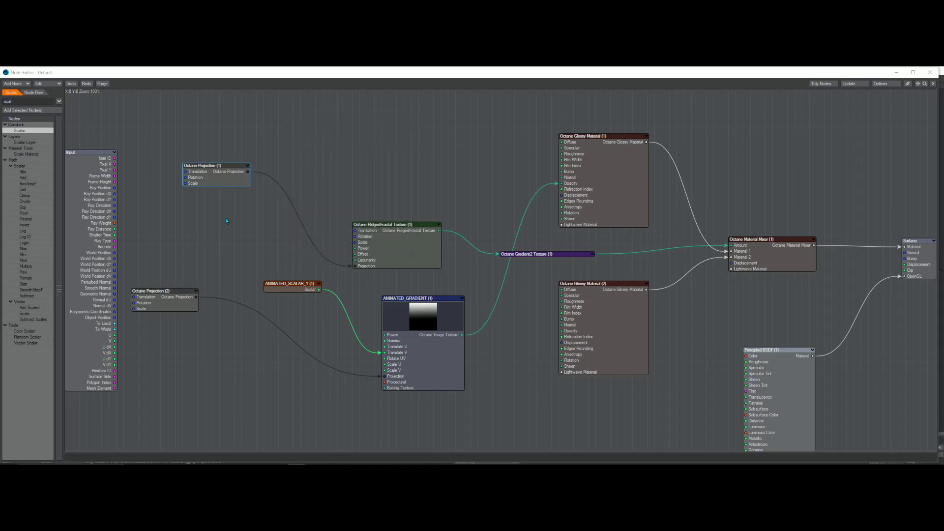
Examine the image settings of the ANIMATED_GRADIENT node and the enveloped value of the ANIMATED_SCALAR_Y node driving it
double_click(433, 361)
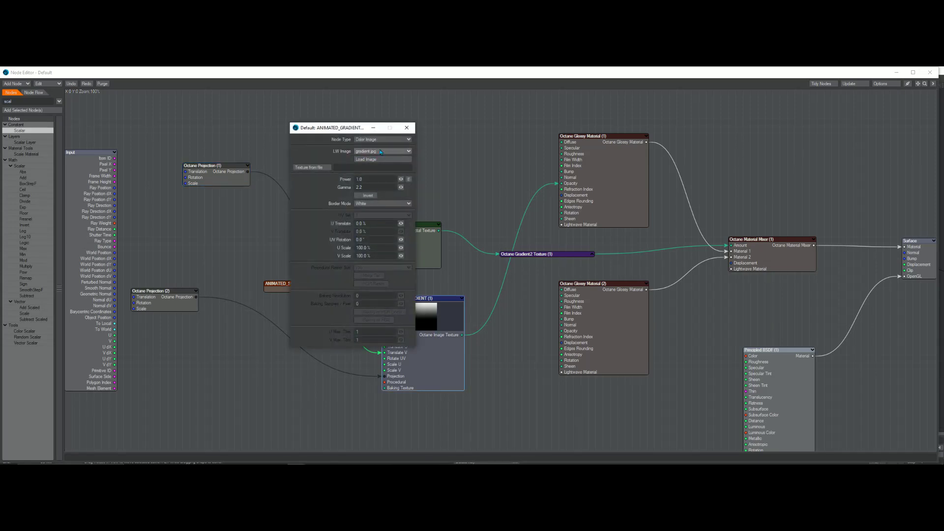
left_click(407, 127)
left_click_drag(430, 351, 415, 353)
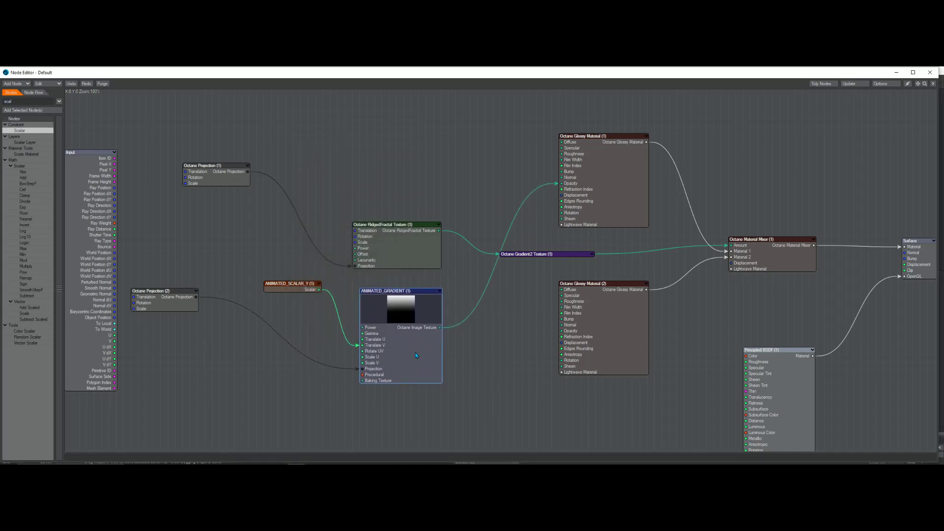
double_click(287, 289)
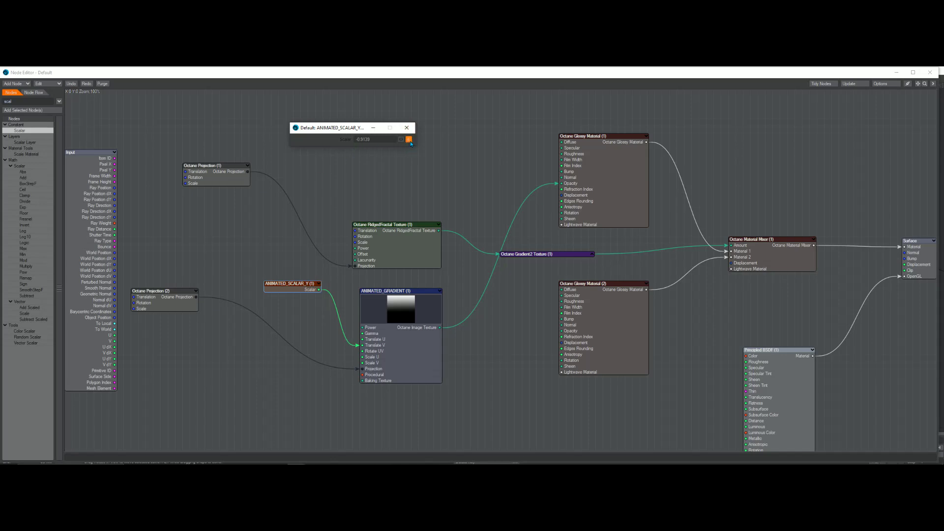
left_click(406, 128)
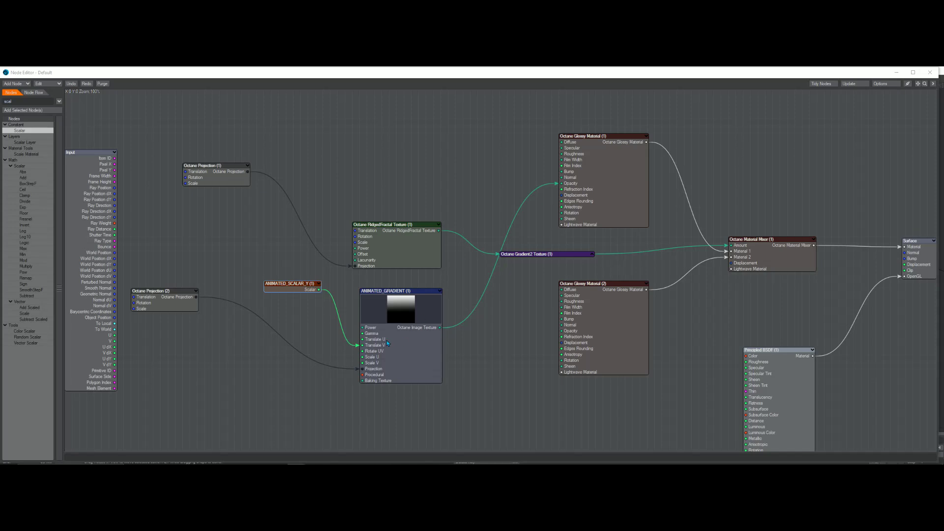
Check the Octane Glossy Material (2) settings and slightly reposition that node and the ANIMATED_SCALAR_Y node
double_click(601, 315)
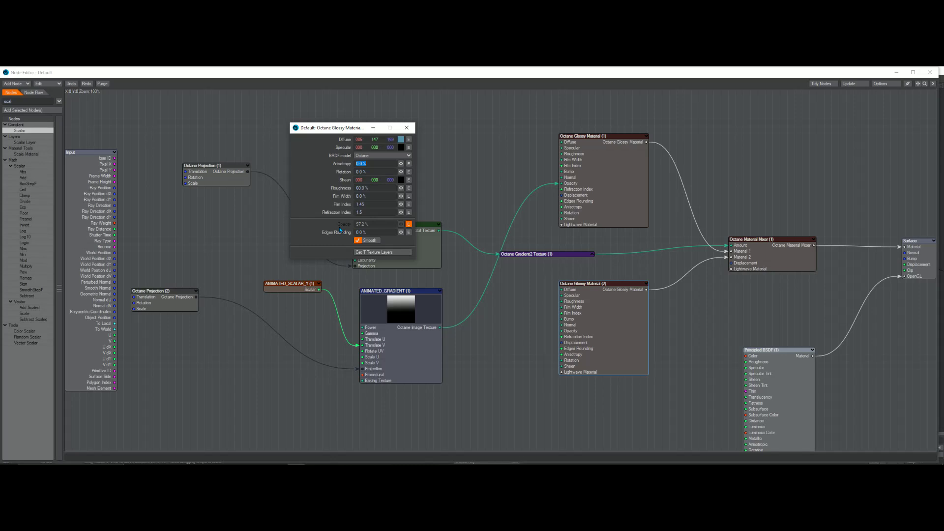
left_click_drag(589, 313, 558, 321)
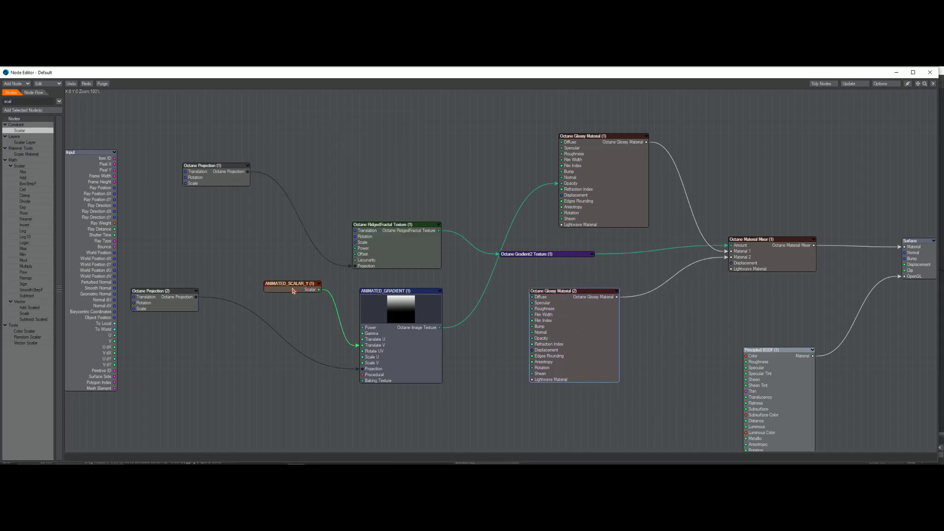
left_click_drag(292, 291, 288, 288)
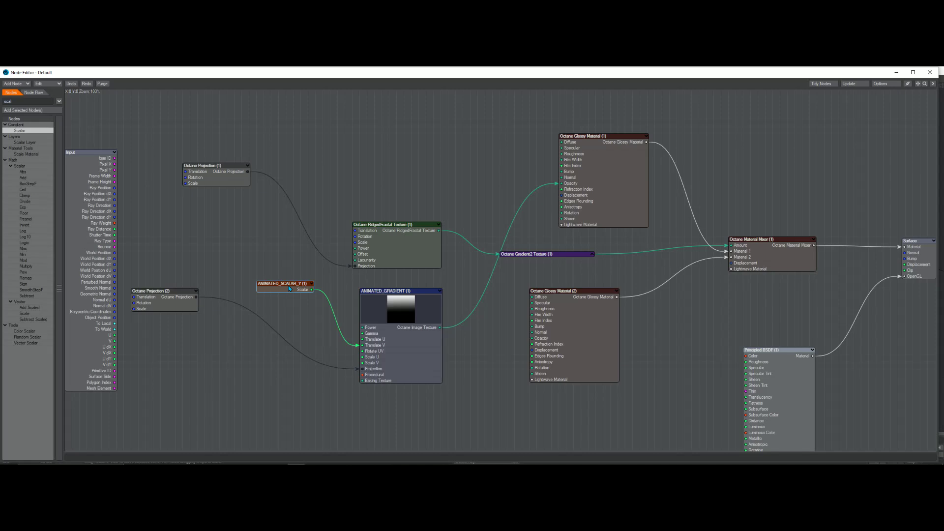
left_click(413, 350)
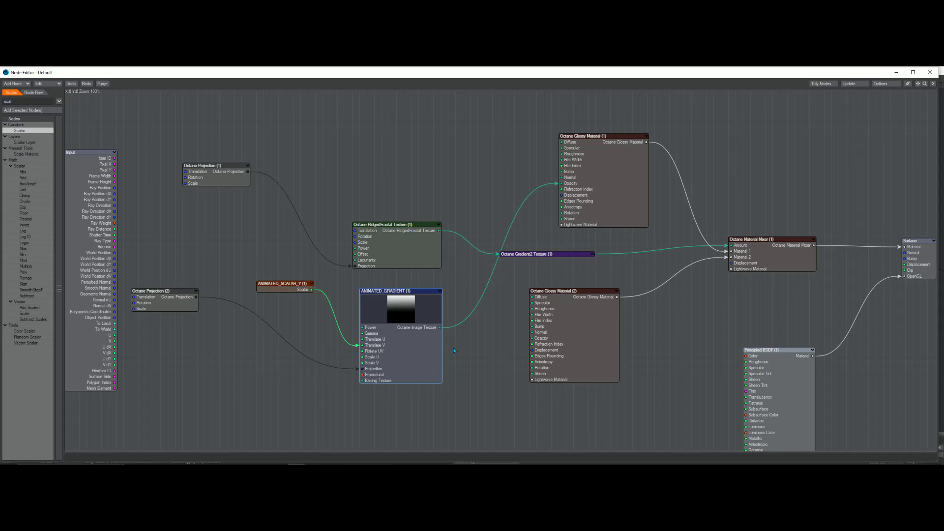
Compare the diffuse and opacity settings of both Octane Glossy Material nodes, and reposition the Octane Material Mixer and RidgedFractal Texture nodes
double_click(609, 182)
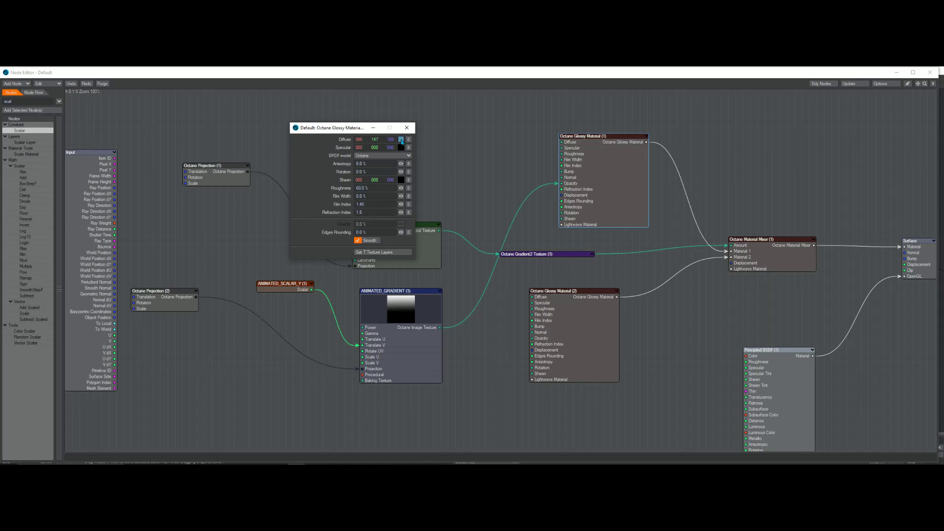
left_click(548, 304)
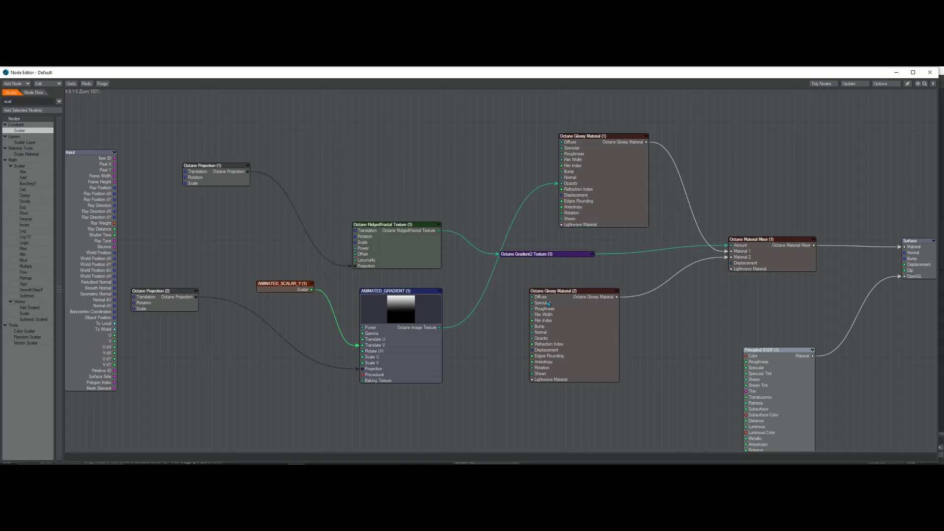
double_click(580, 327)
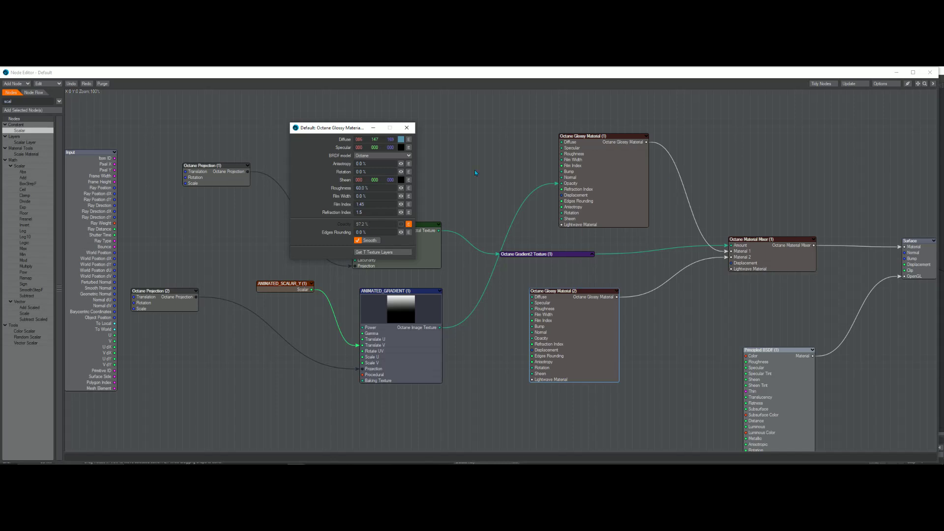
left_click(407, 127)
left_click_drag(775, 258, 731, 259)
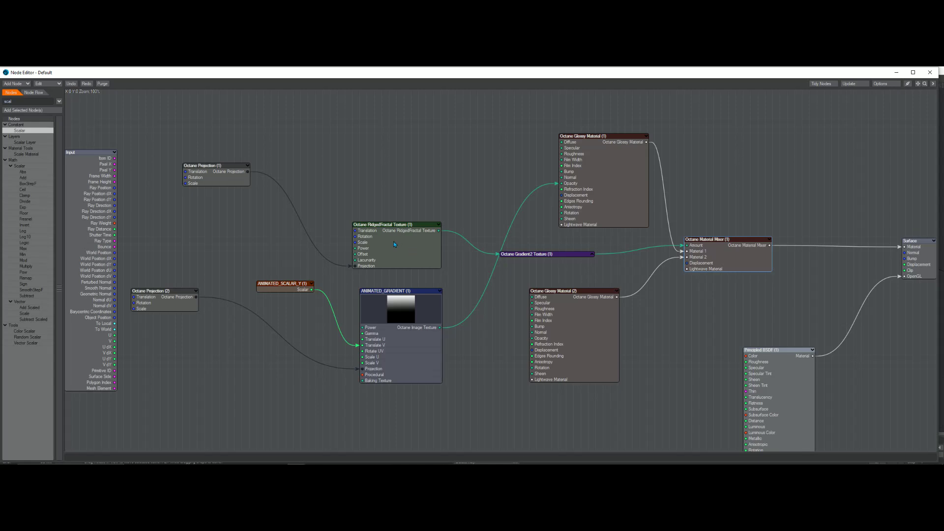
left_click_drag(394, 245, 393, 233)
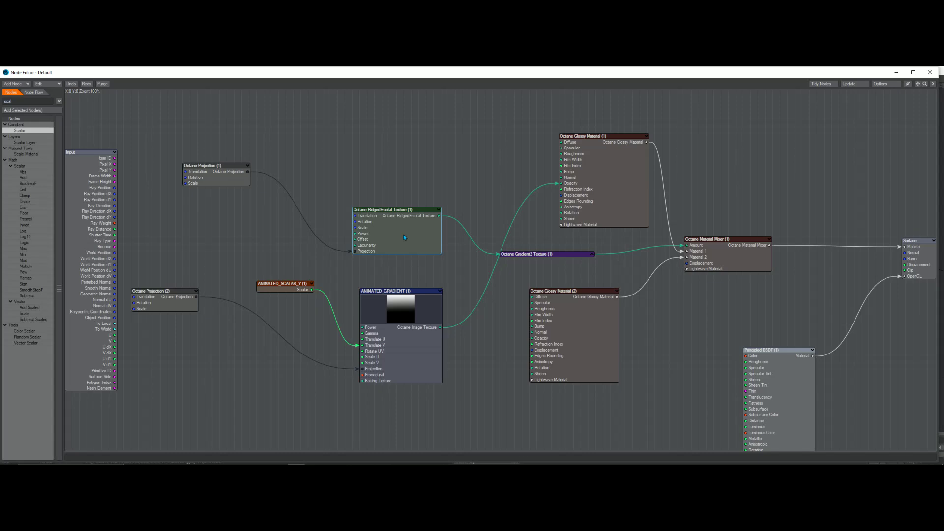
Close the node graph and scrub the timeline back to frame 0 to check the animation start in the preview
left_click(930, 72)
left_click_drag(181, 437, 97, 441)
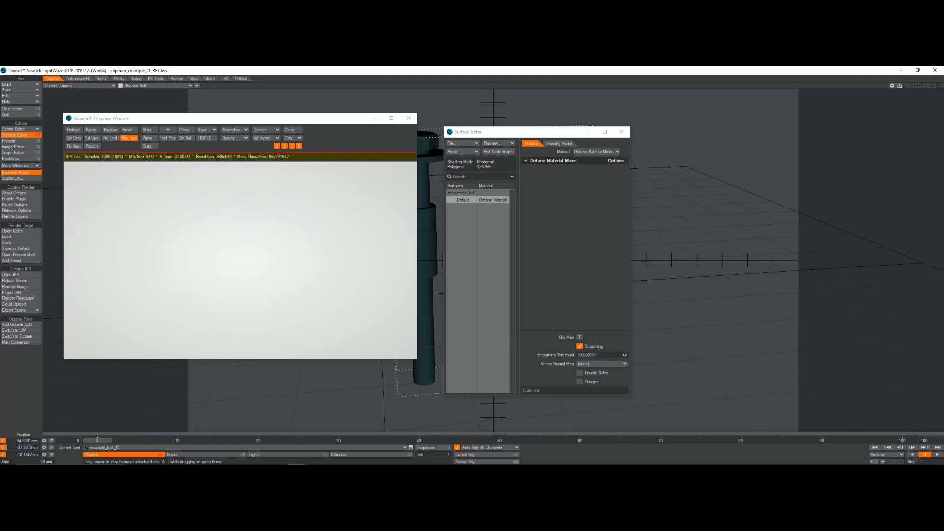
mouse_move(101, 440)
left_mouse_down()
mouse_move(378, 441)
mouse_move(102, 439)
left_mouse_up()
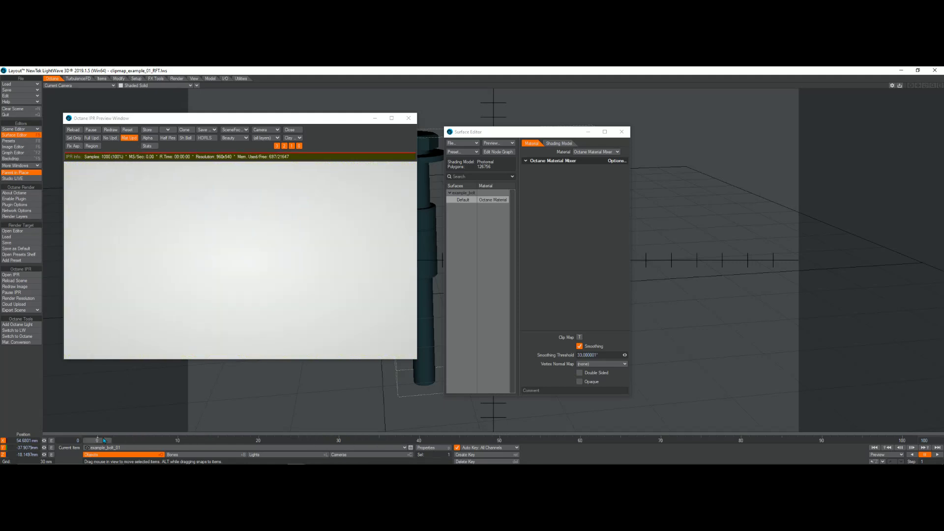